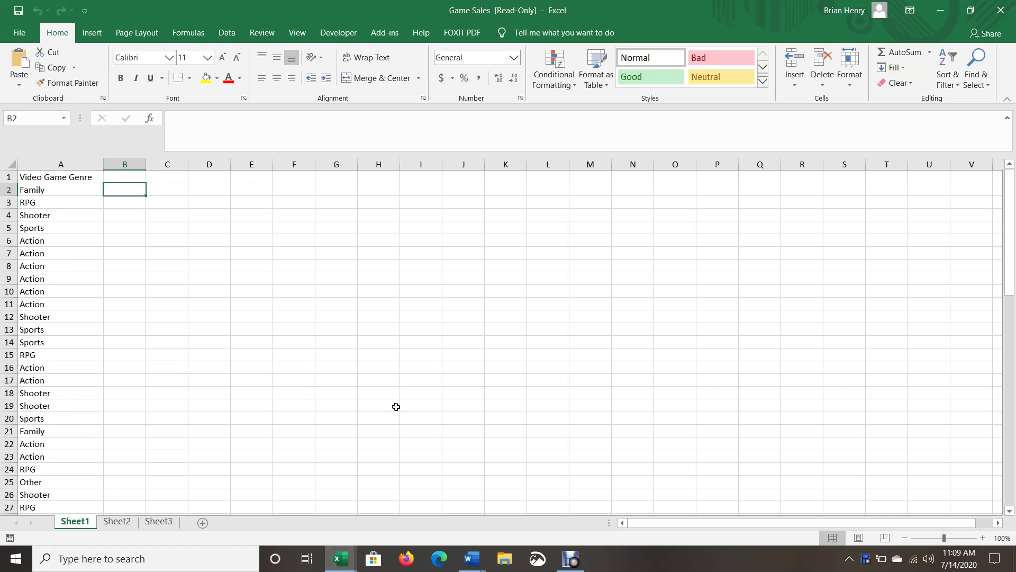
Step: Select the Video Game Genre heading and scroll through the Game Sales genre list
{"action": "left_click", "coordinate": [67, 178]}
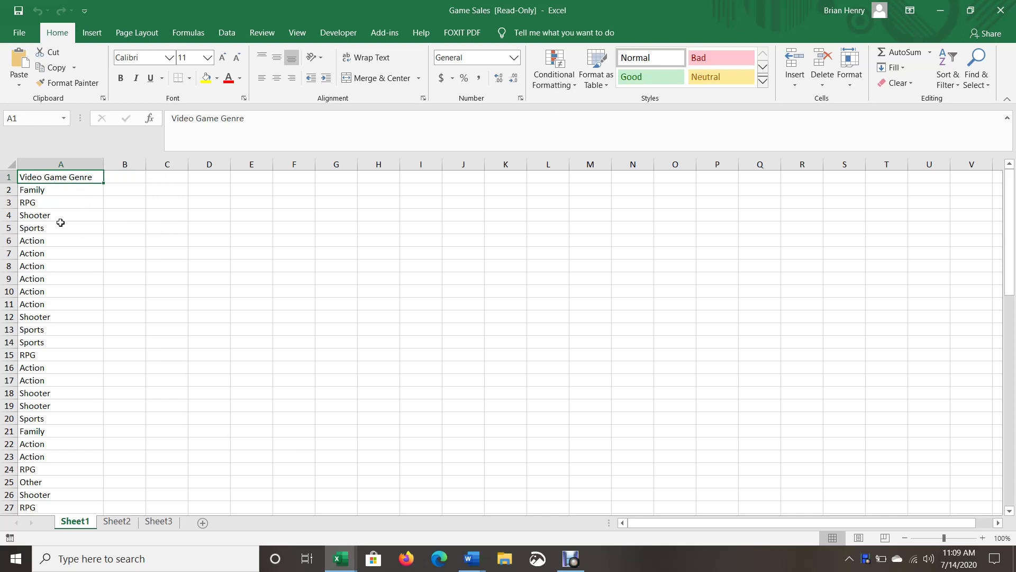
{"action": "scroll", "coordinate": [65, 445], "scroll_direction": "down", "scroll_amount": 7}
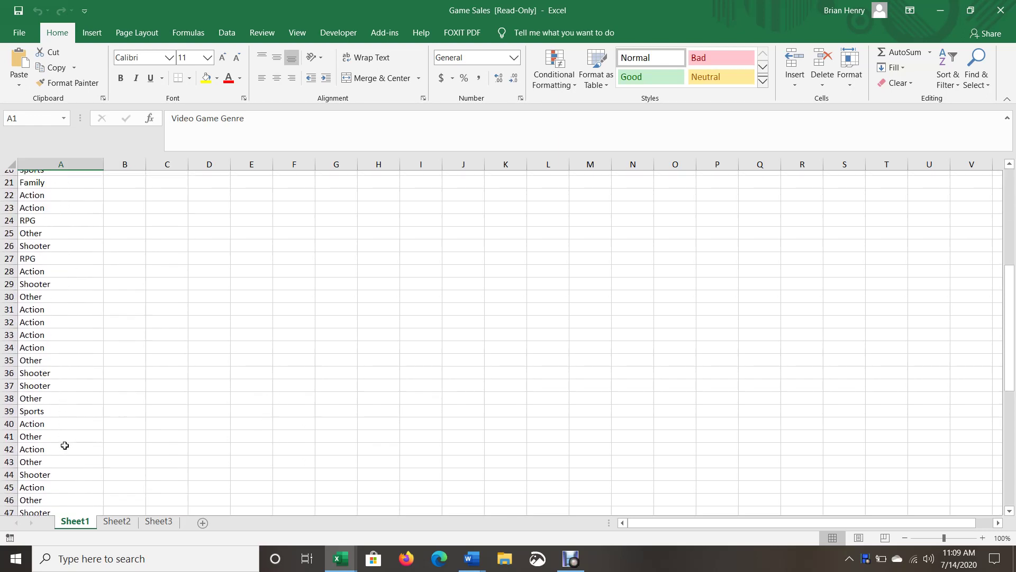
{"action": "scroll", "coordinate": [64, 446], "scroll_direction": "down", "scroll_amount": 14}
{"action": "scroll", "coordinate": [65, 436], "scroll_direction": "up", "scroll_amount": 7}
{"action": "scroll", "coordinate": [65, 436], "scroll_direction": "up", "scroll_amount": 13}
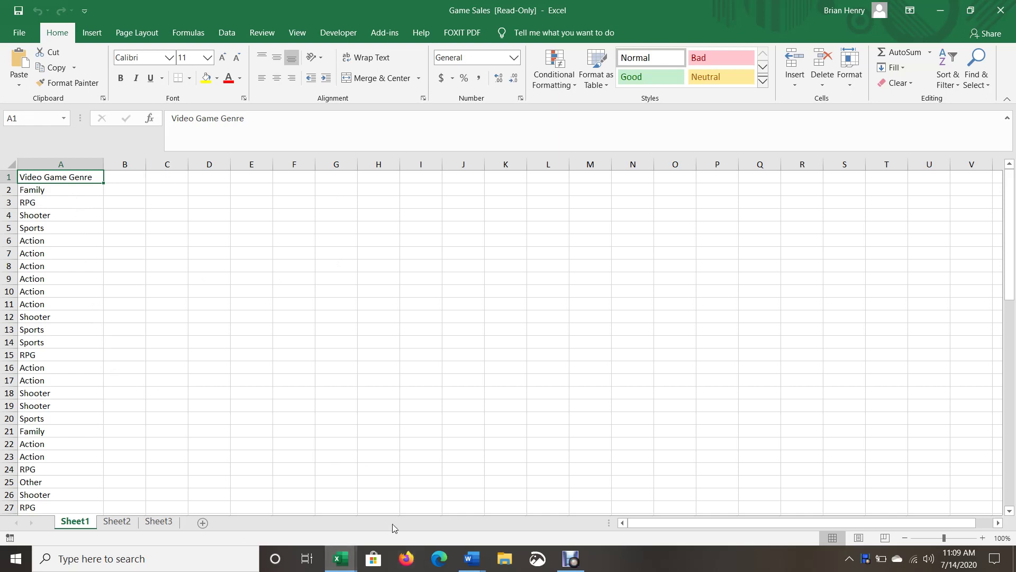
Step: Bring the AUTOS workbook forward and select its header row, Name through SUV
{"action": "mouse_move", "coordinate": [333, 569]}
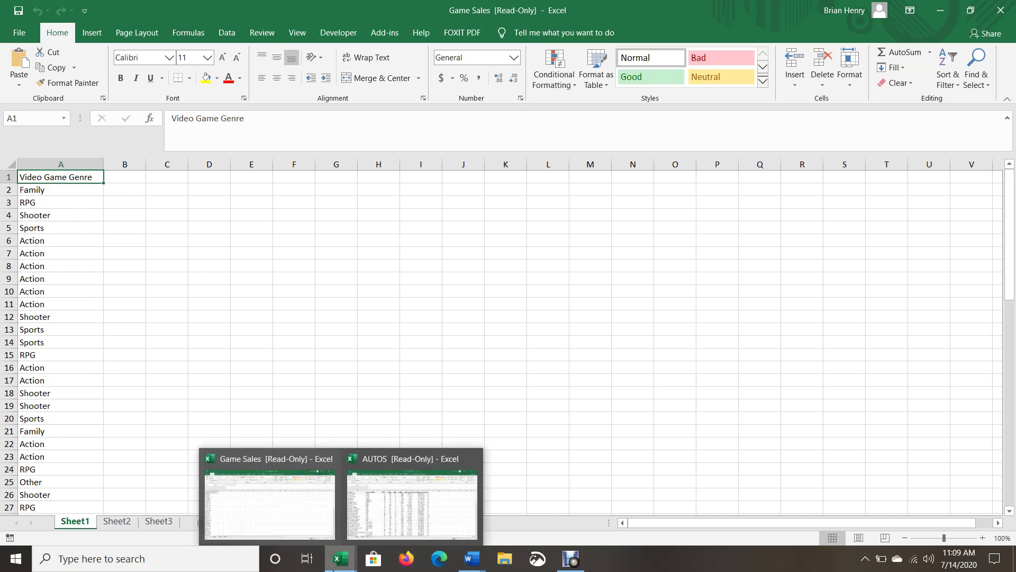
{"action": "left_click", "coordinate": [411, 503]}
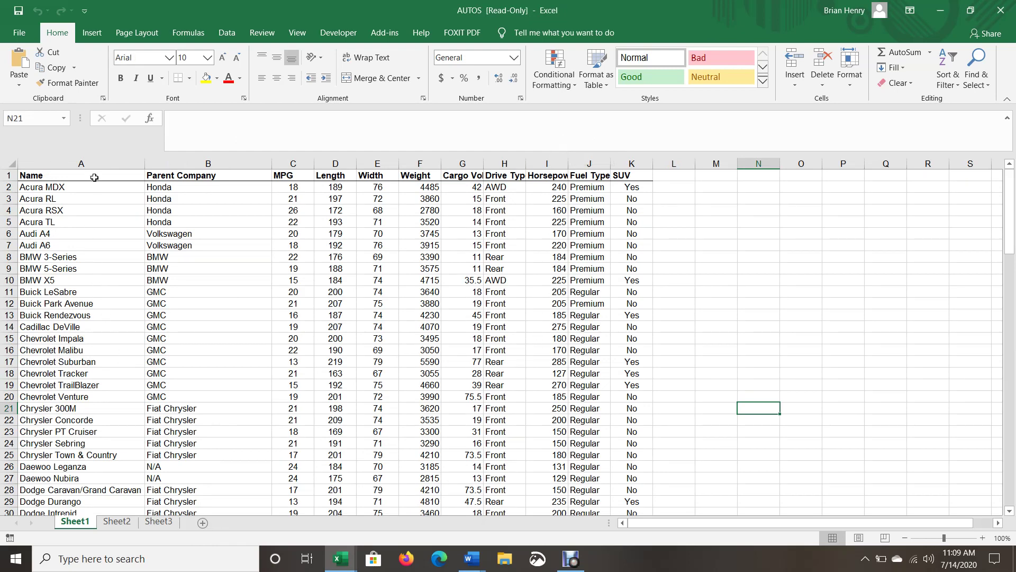
{"action": "left_click_drag", "start_coordinate": [94, 178], "coordinate": [631, 176]}
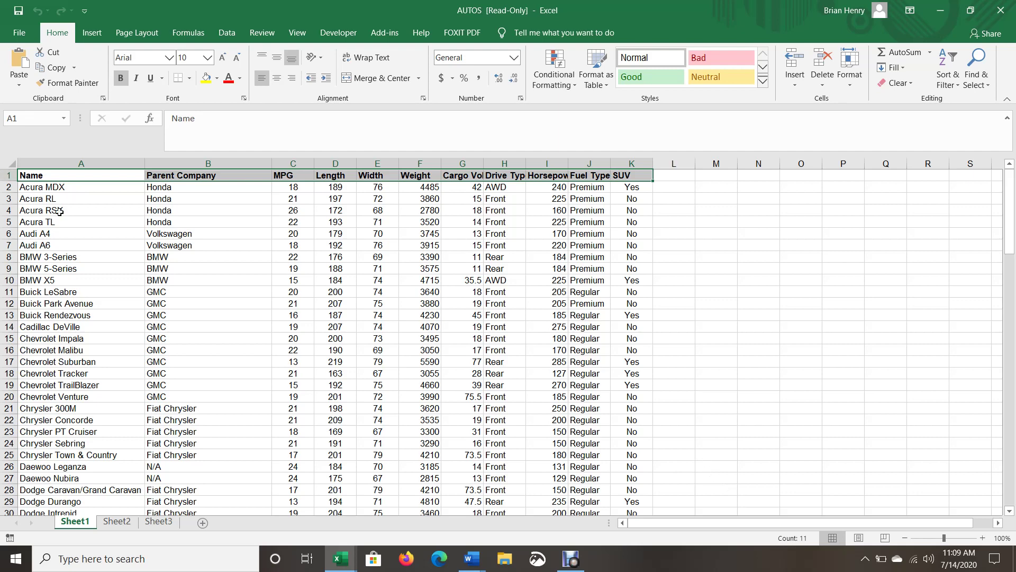
{"action": "left_click", "coordinate": [85, 218]}
{"action": "left_click", "coordinate": [211, 219]}
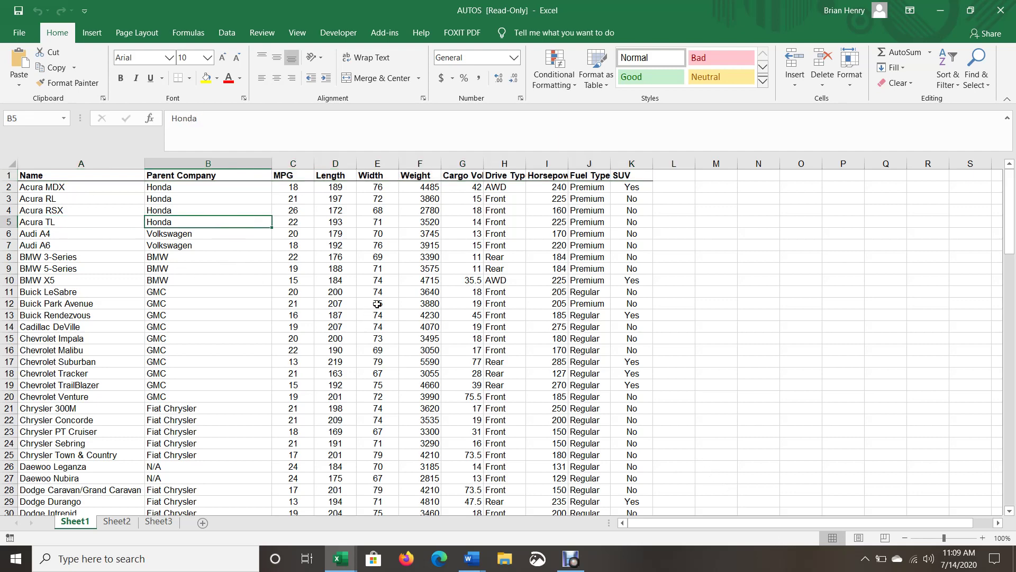
{"action": "left_click", "coordinate": [419, 233]}
{"action": "left_click", "coordinate": [376, 234]}
{"action": "left_click", "coordinate": [336, 237]}
{"action": "left_click", "coordinate": [273, 234]}
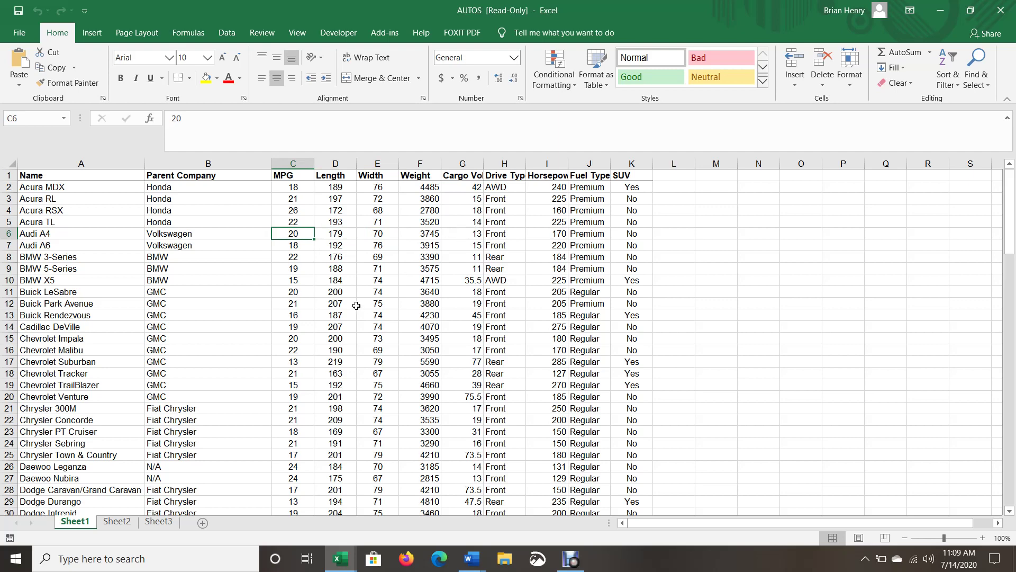
{"action": "left_click", "coordinate": [383, 211]}
{"action": "left_click", "coordinate": [331, 231]}
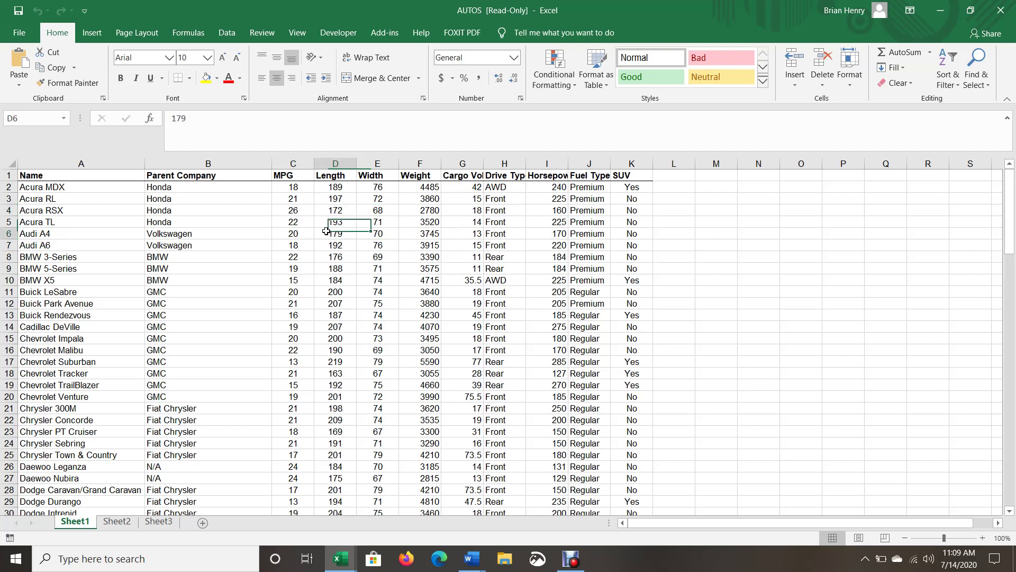
{"action": "left_click", "coordinate": [438, 213]}
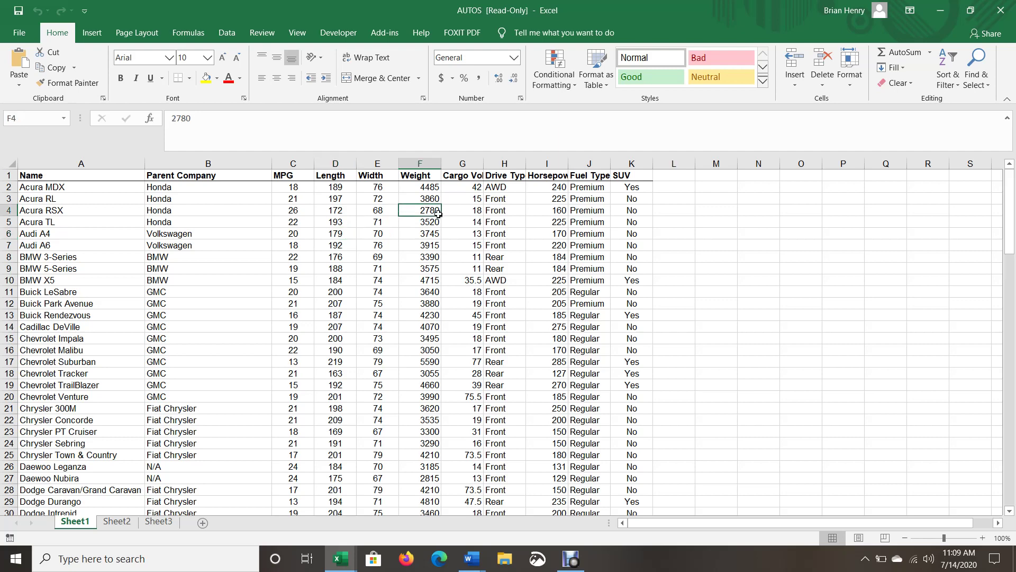
{"action": "left_click", "coordinate": [552, 200]}
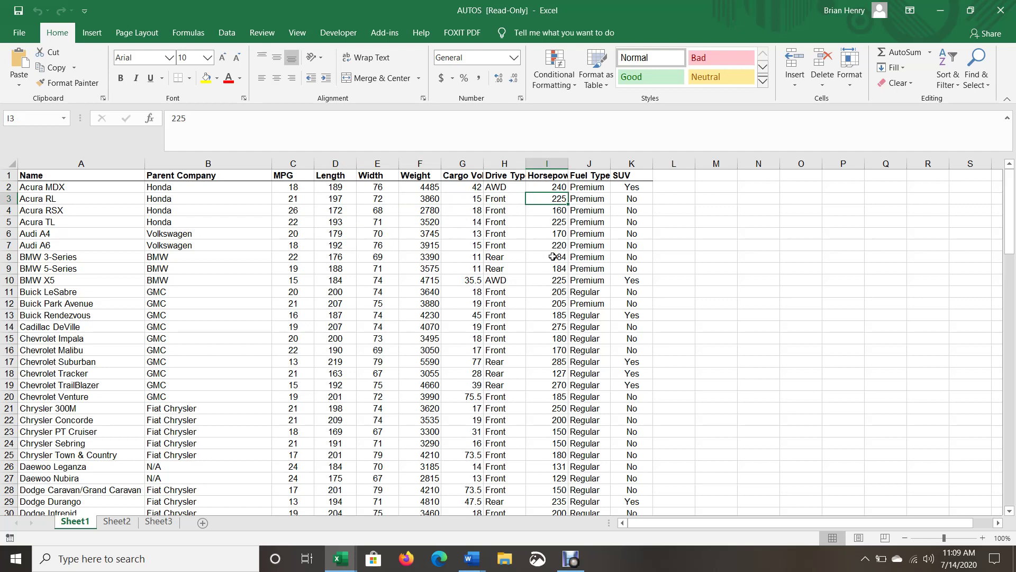
{"action": "left_click", "coordinate": [466, 270]}
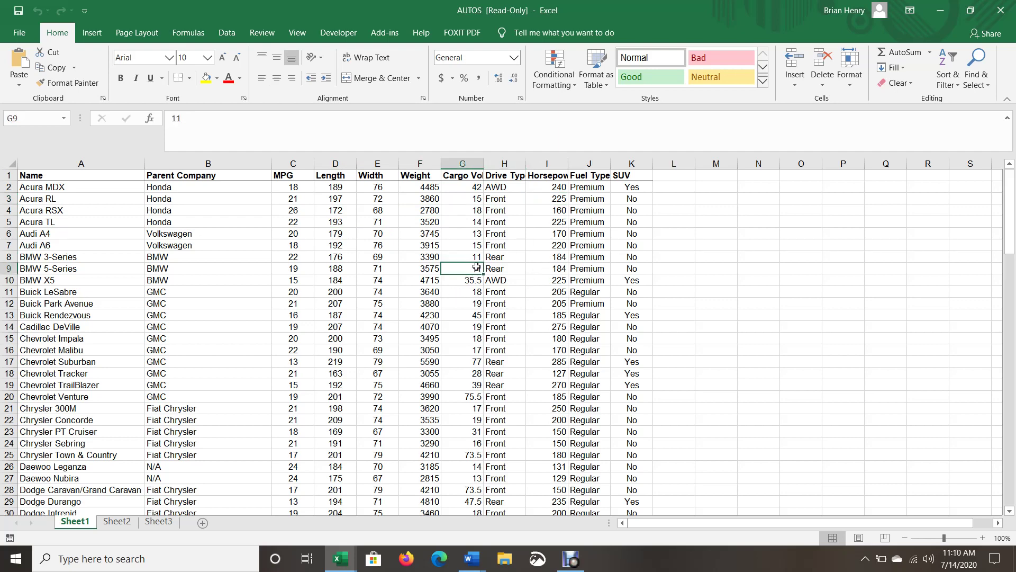
{"action": "left_click", "coordinate": [463, 176]}
{"action": "left_click", "coordinate": [468, 279]}
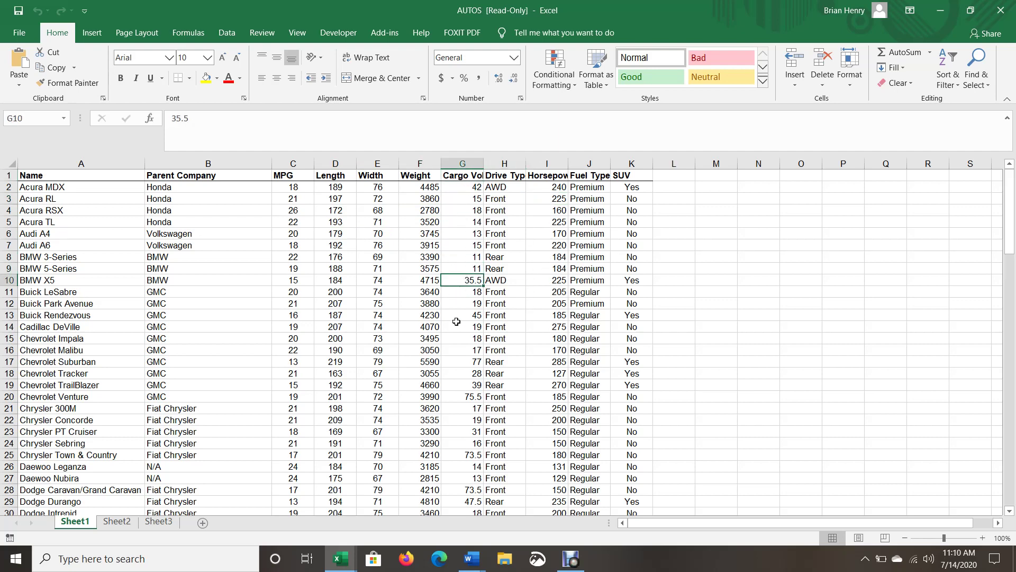
{"action": "left_click", "coordinate": [447, 397]}
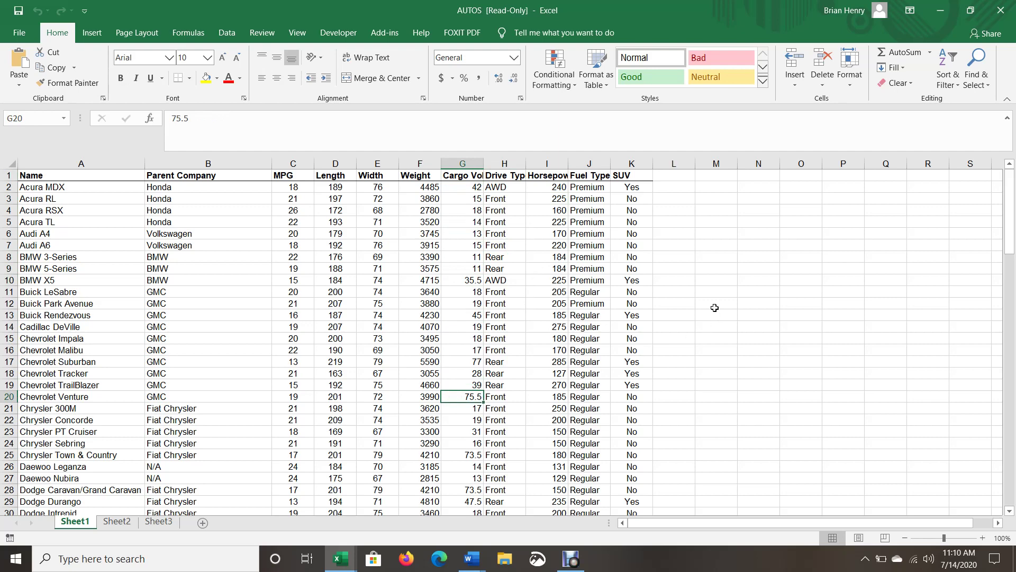
{"action": "left_click", "coordinate": [539, 220]}
{"action": "left_click", "coordinate": [346, 231]}
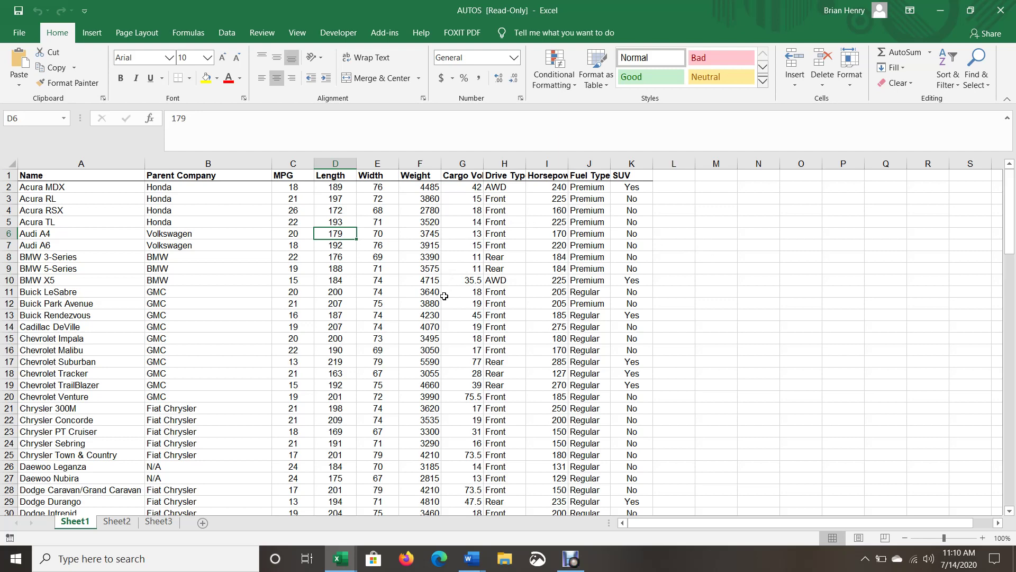
{"action": "left_click", "coordinate": [335, 211]}
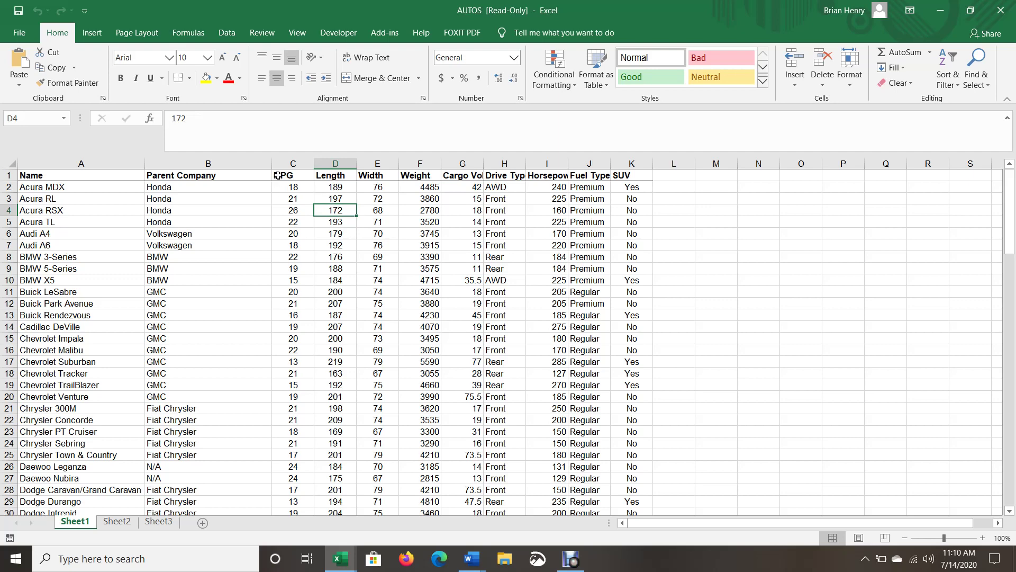
{"action": "left_click", "coordinate": [306, 191]}
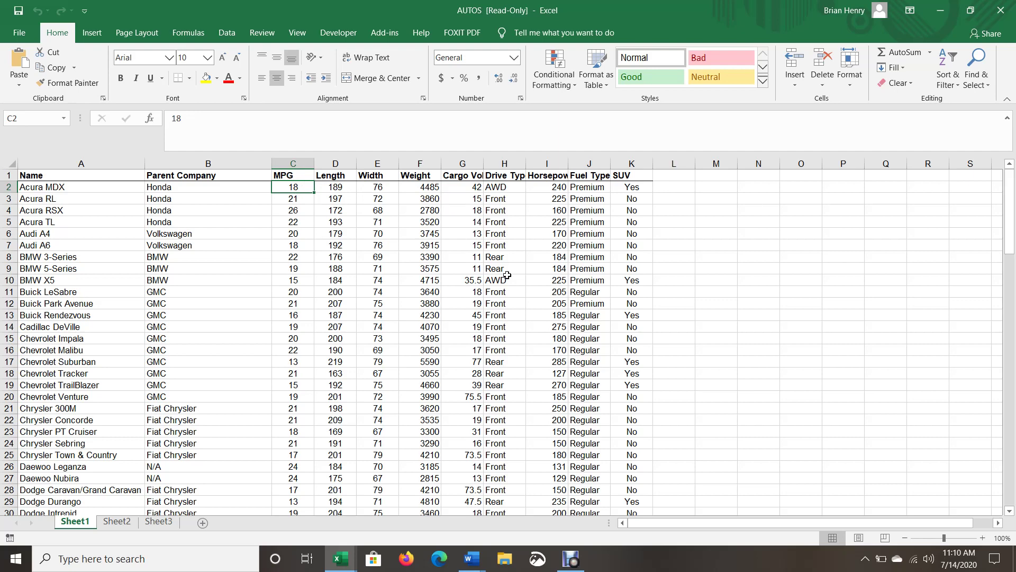
{"action": "left_click_drag", "start_coordinate": [638, 178], "coordinate": [63, 569]}
{"action": "scroll", "coordinate": [595, 291], "scroll_direction": "up", "scroll_amount": 20}
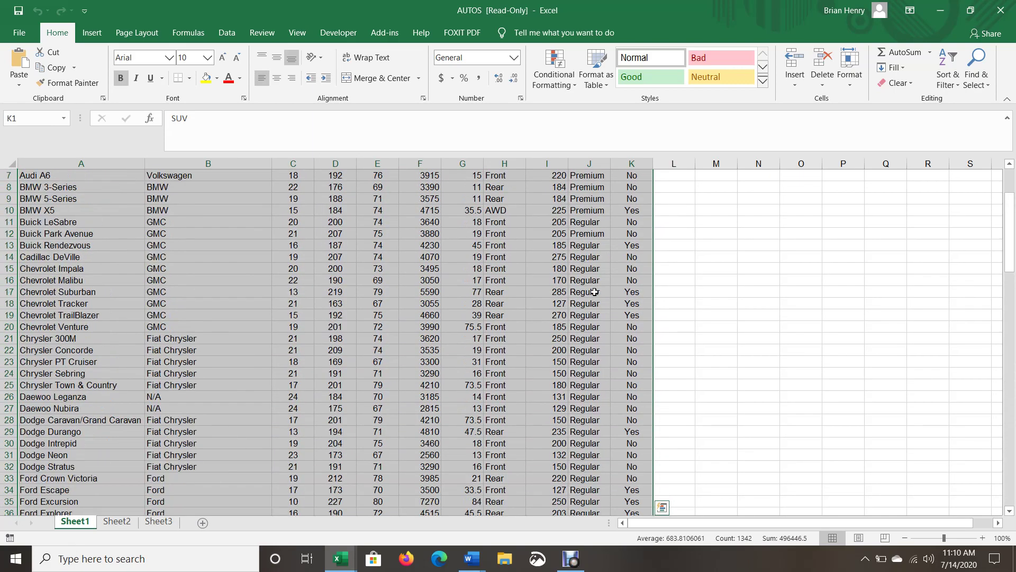
{"action": "scroll", "coordinate": [594, 291], "scroll_direction": "up", "scroll_amount": 2}
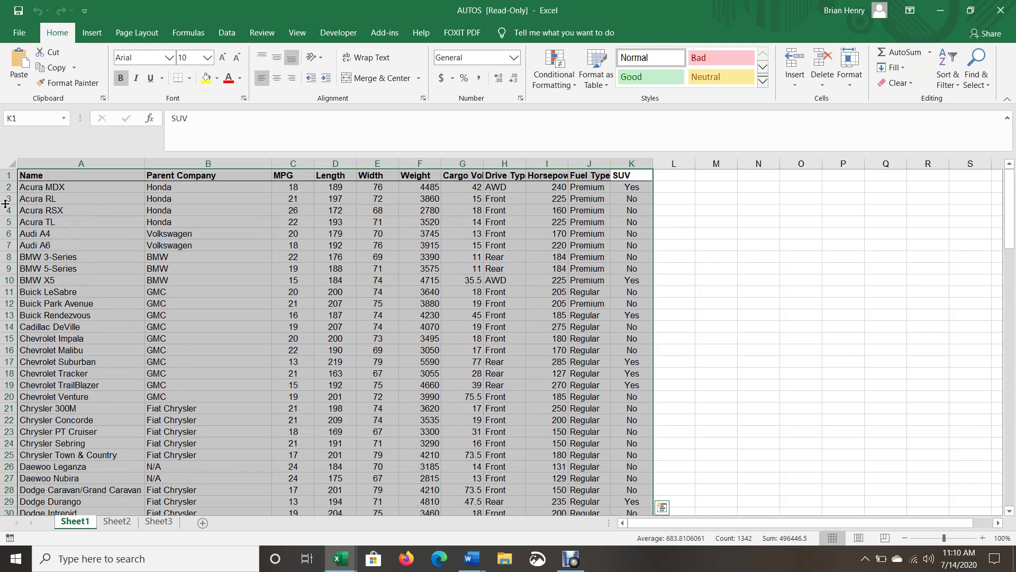
{"action": "left_click", "coordinate": [48, 173]}
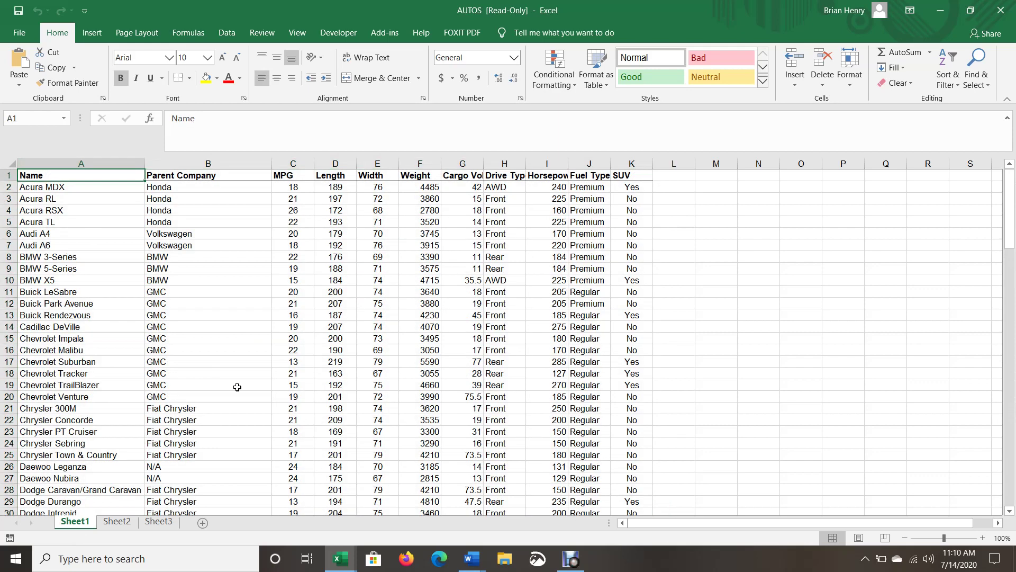
{"action": "key", "text": "Right"}
{"action": "key", "text": "Right"}
{"action": "key", "text": "Right"}
{"action": "key", "text": "Right"}
{"action": "key", "text": "Right"}
{"action": "key", "text": "Right"}
{"action": "key", "text": "Right"}
{"action": "key", "text": "Right"}
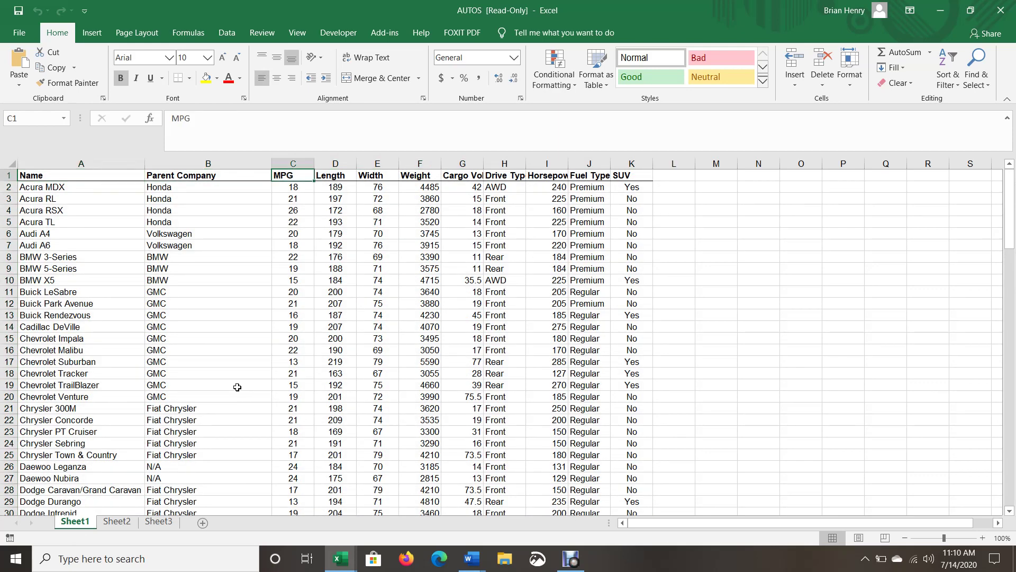
{"action": "key", "text": "Right"}
{"action": "key", "text": "Right"}
{"action": "key", "text": "Left"}
{"action": "key", "text": "Left"}
{"action": "key", "text": "Left"}
{"action": "key", "text": "Left"}
{"action": "key", "text": "Left"}
{"action": "key", "text": "Left"}
{"action": "key", "text": "Left"}
{"action": "key", "text": "Left"}
{"action": "key", "text": "Left"}
{"action": "key", "text": "Left"}
{"action": "key", "text": "Down"}
{"action": "key", "text": "Down"}
{"action": "key", "text": "Down"}
{"action": "key", "text": "Down"}
{"action": "key", "text": "Down"}
{"action": "key", "text": "Down"}
{"action": "key", "text": "Down"}
{"action": "key", "text": "Down"}
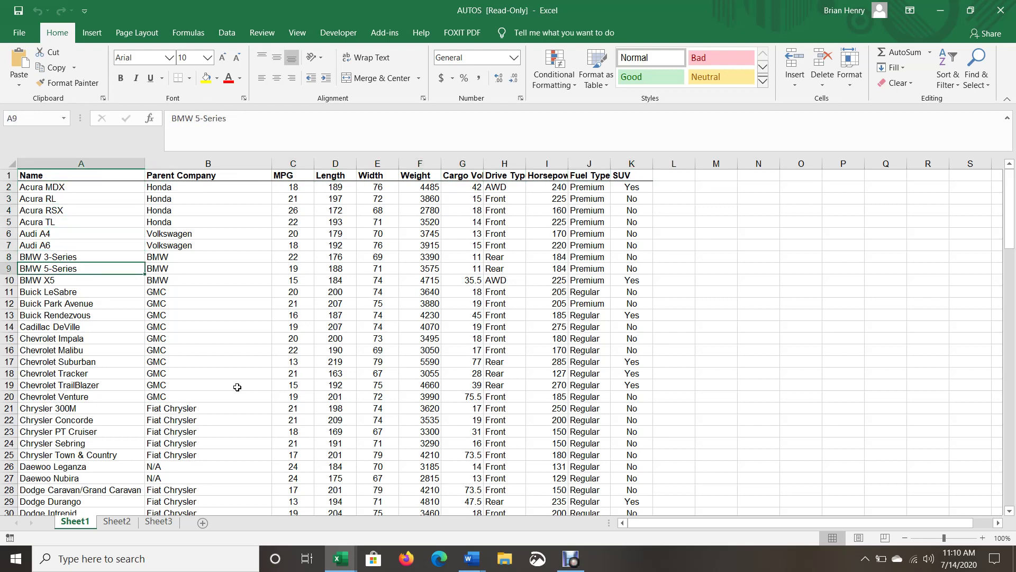
{"action": "key", "text": "Up"}
{"action": "key", "text": "Up"}
{"action": "key", "text": "Up"}
{"action": "key", "text": "Up"}
{"action": "key", "text": "Up"}
{"action": "key", "text": "Up"}
{"action": "key", "text": "Down"}
{"action": "key", "text": "Down"}
{"action": "key", "text": "Down"}
{"action": "key", "text": "Down"}
{"action": "key", "text": "Down"}
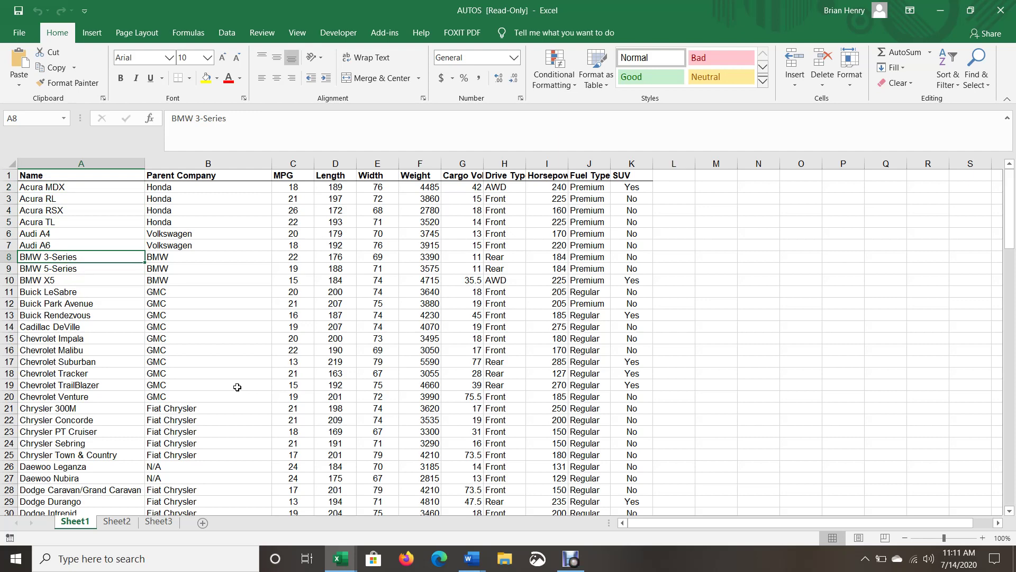
{"action": "key", "text": "Up"}
{"action": "key", "text": "Up"}
{"action": "key", "text": "Up"}
{"action": "key", "text": "Up"}
{"action": "key", "text": "Up"}
{"action": "key", "text": "Up"}
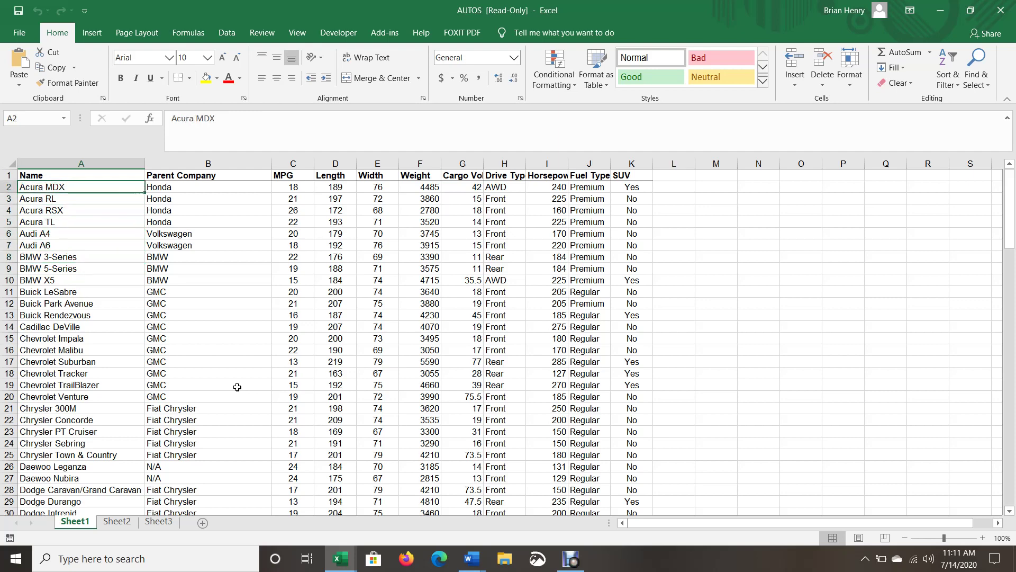
{"action": "key", "text": "shift+Right"}
{"action": "key", "text": "shift+Right"}
{"action": "key", "text": "shift+Right"}
{"action": "key", "text": "shift+Right"}
{"action": "key", "text": "shift+Right"}
{"action": "key", "text": "shift+Right"}
{"action": "key", "text": "shift+Right"}
{"action": "key", "text": "shift+Right"}
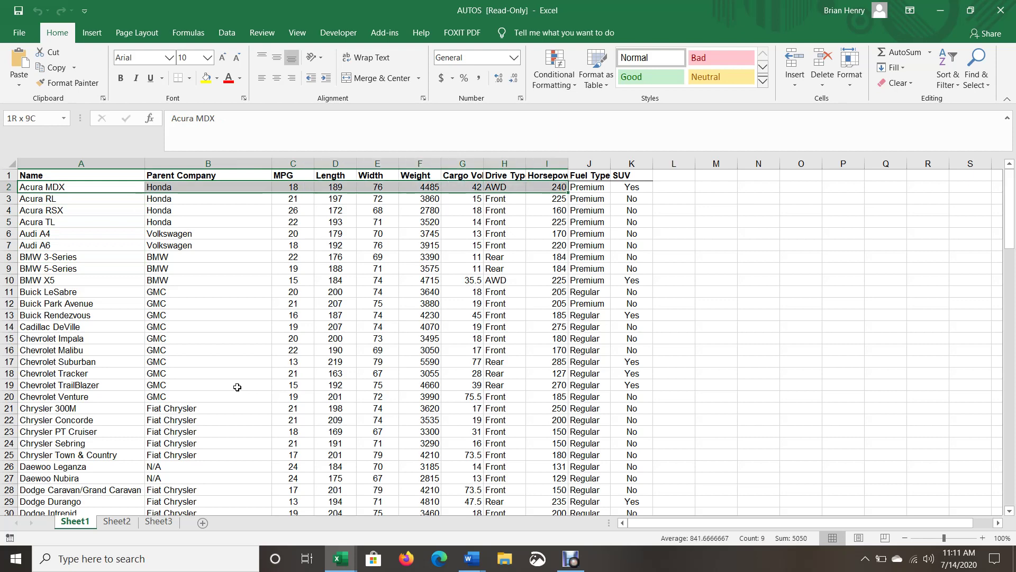
{"action": "key", "text": "shift+Right"}
{"action": "key", "text": "shift+Right"}
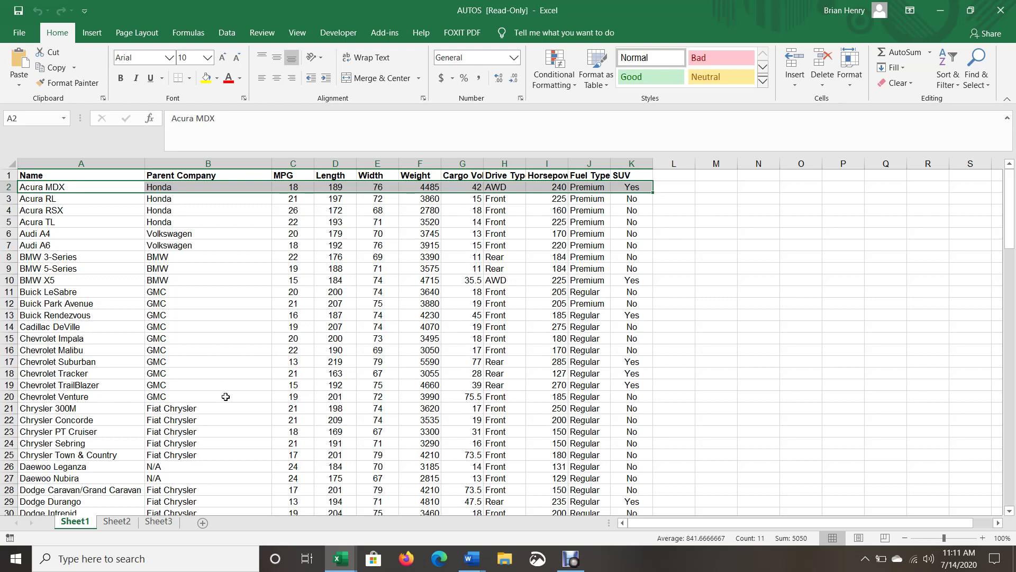
Step: Return to Game Sales and step through genres A2–A6: Family, RPG, Shooter, Sports, Action
{"action": "mouse_move", "coordinate": [341, 559]}
{"action": "left_click", "coordinate": [293, 511]}
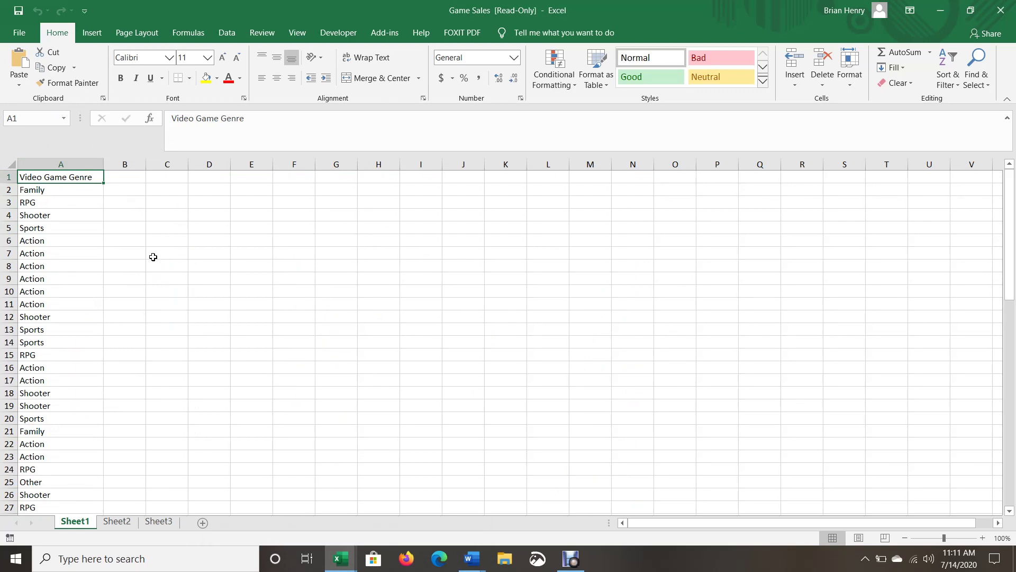
{"action": "left_click", "coordinate": [45, 192]}
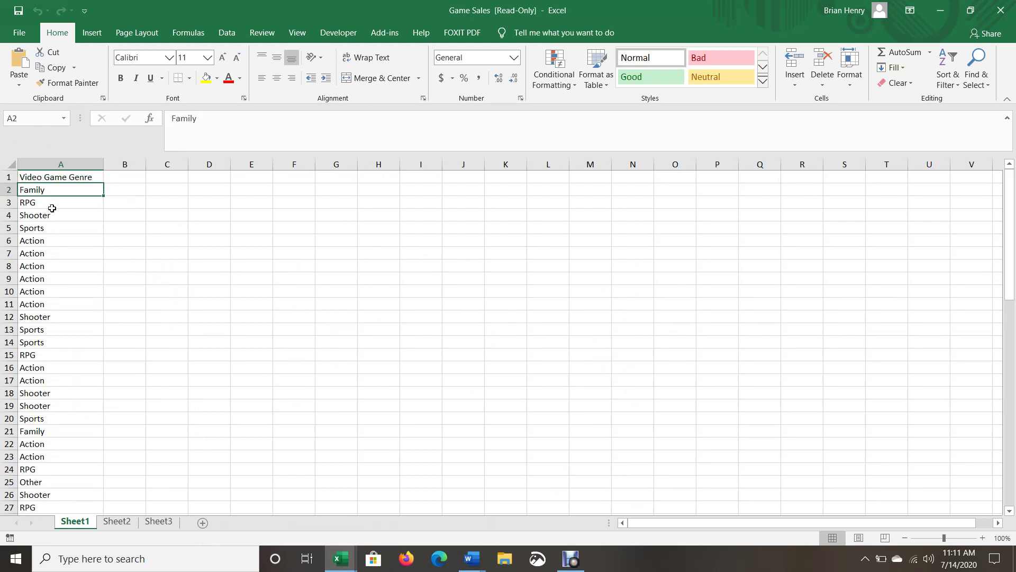
{"action": "left_click", "coordinate": [49, 202]}
{"action": "left_click", "coordinate": [57, 219]}
{"action": "left_click", "coordinate": [54, 232]}
{"action": "left_click", "coordinate": [58, 242]}
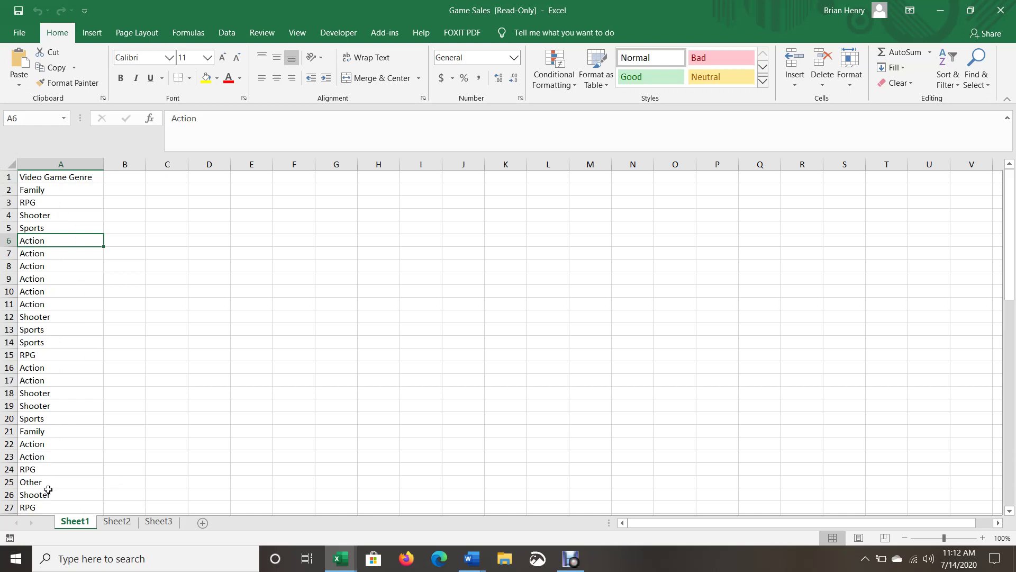
Step: Select the genre list down column A to row 69, then reselect A1
{"action": "left_click_drag", "start_coordinate": [74, 177], "coordinate": [74, 483]}
{"action": "scroll", "coordinate": [220, 349], "scroll_direction": "up", "scroll_amount": 15}
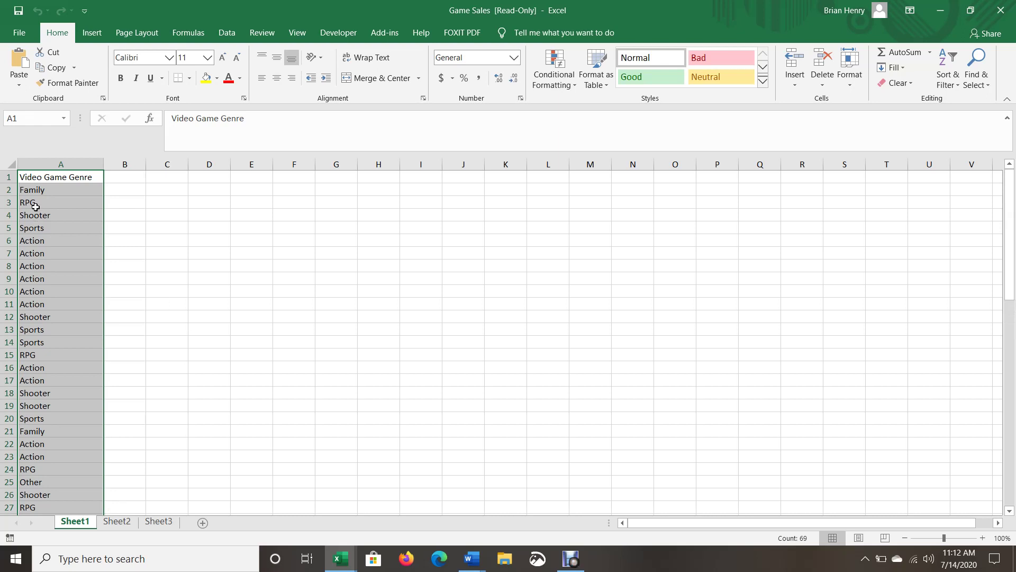
{"action": "left_click", "coordinate": [38, 178]}
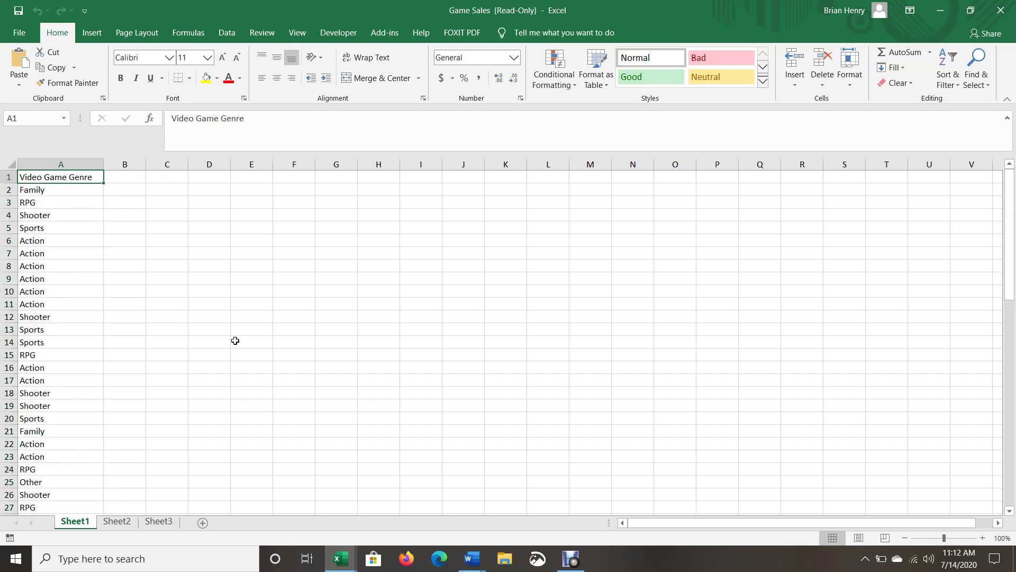